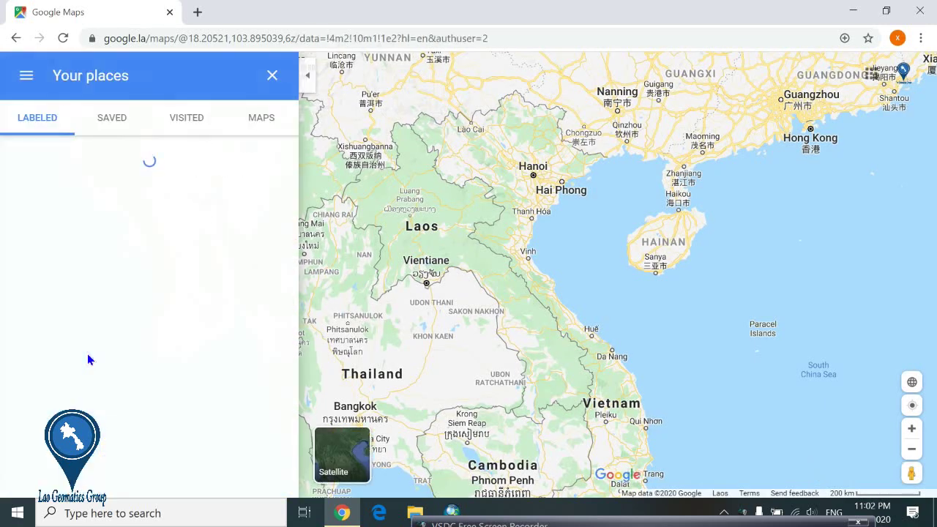
- Create a new custom map from the list of personal maps in Your places
left_click(256, 122)
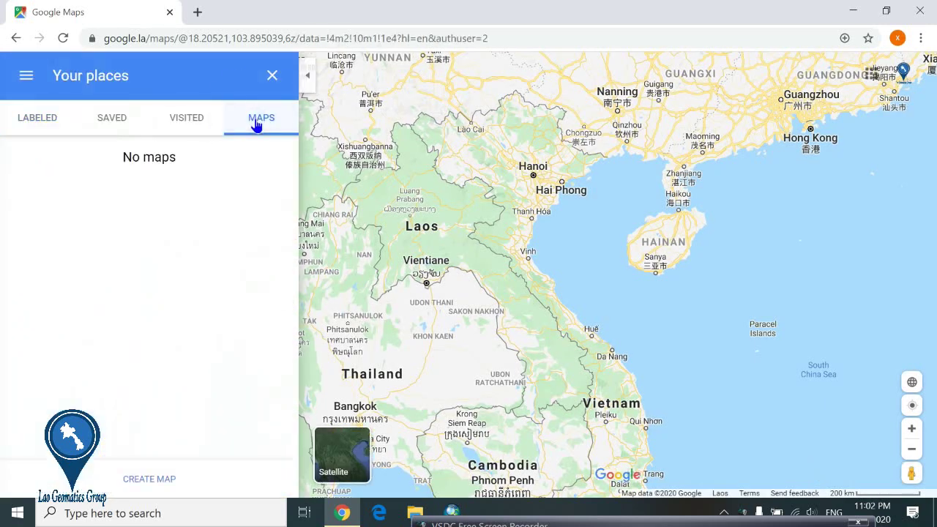
left_click(255, 123)
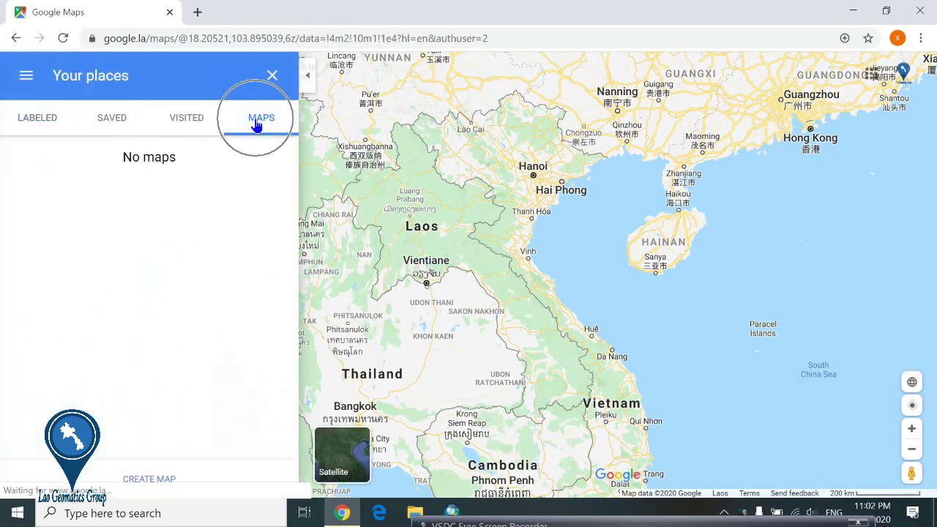
left_click(149, 480)
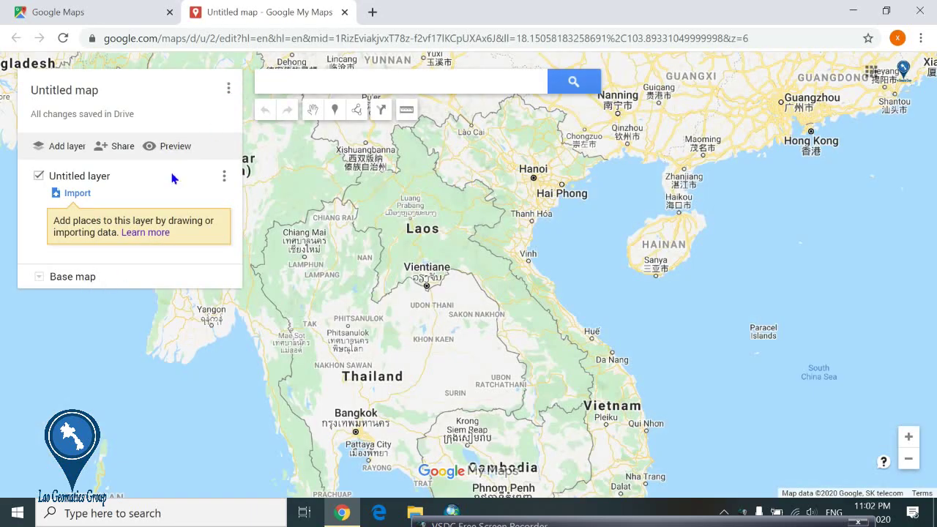
- Add a marker at the Patuxay Monument in Vientiane and name it Patuxay
left_click_drag(423, 285, 401, 280)
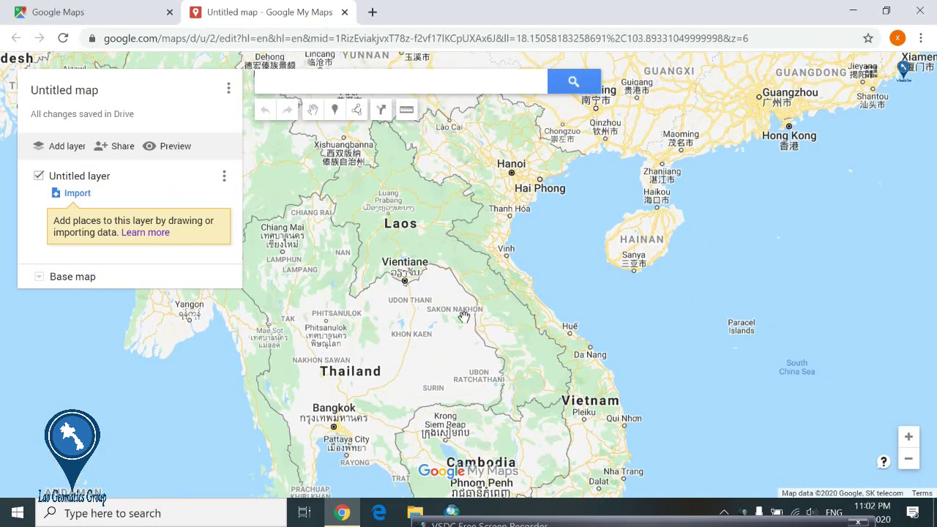
scroll(402, 279, "up", 5)
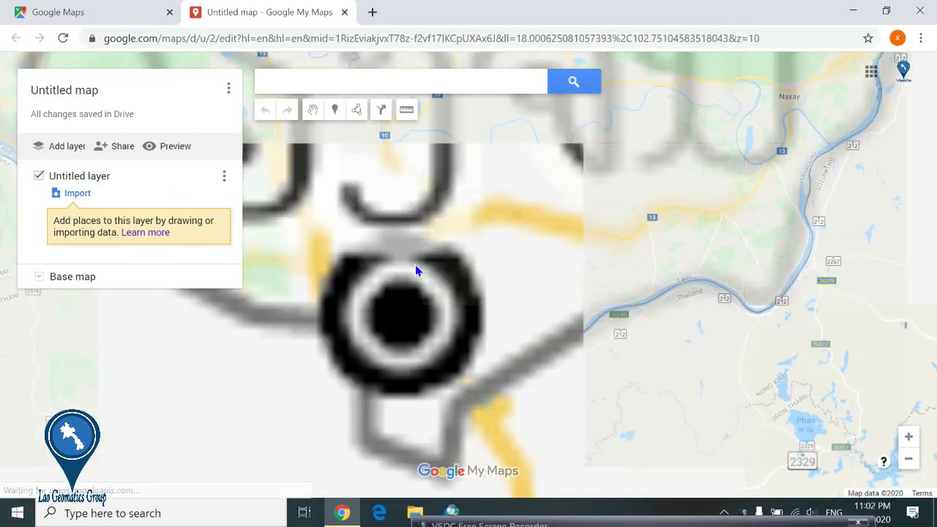
scroll(398, 290, "up", 2)
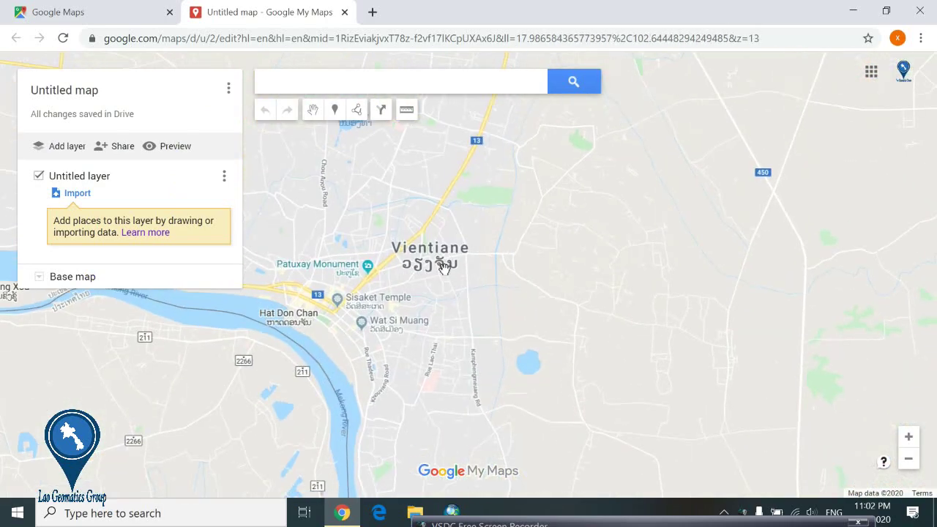
scroll(413, 265, "up", 1)
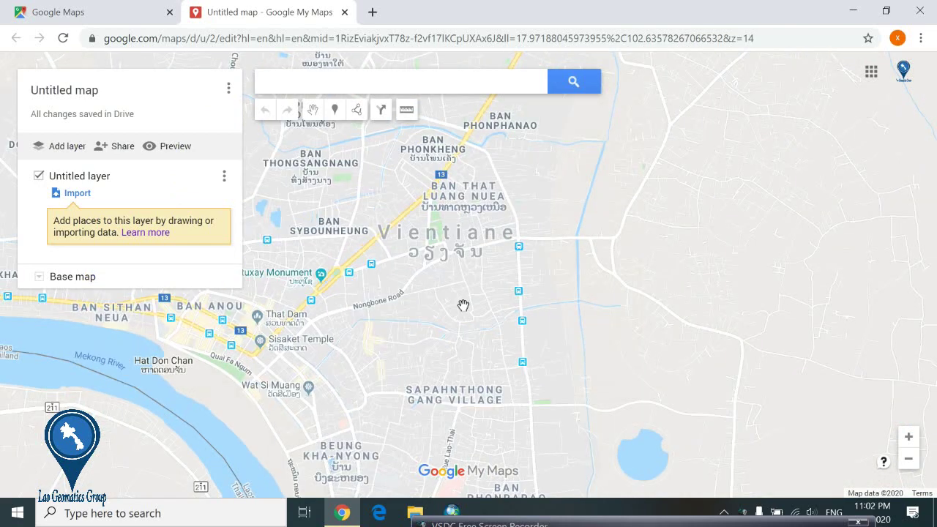
left_click(40, 280)
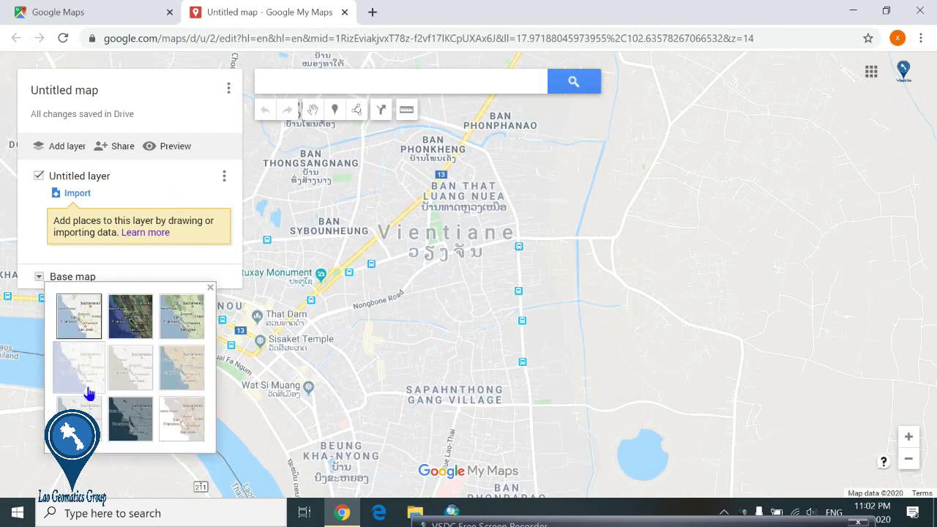
left_click_drag(359, 315, 431, 319)
scroll(348, 298, "up", 1)
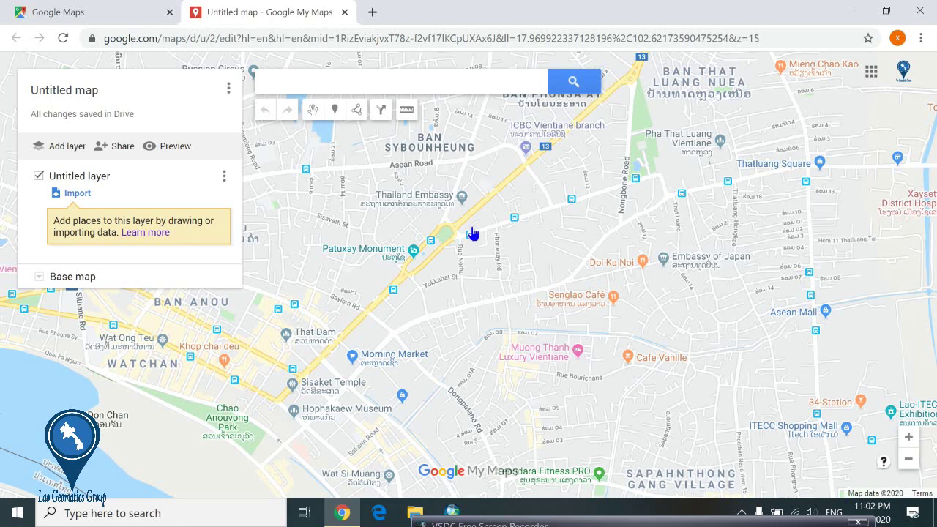
left_click(335, 110)
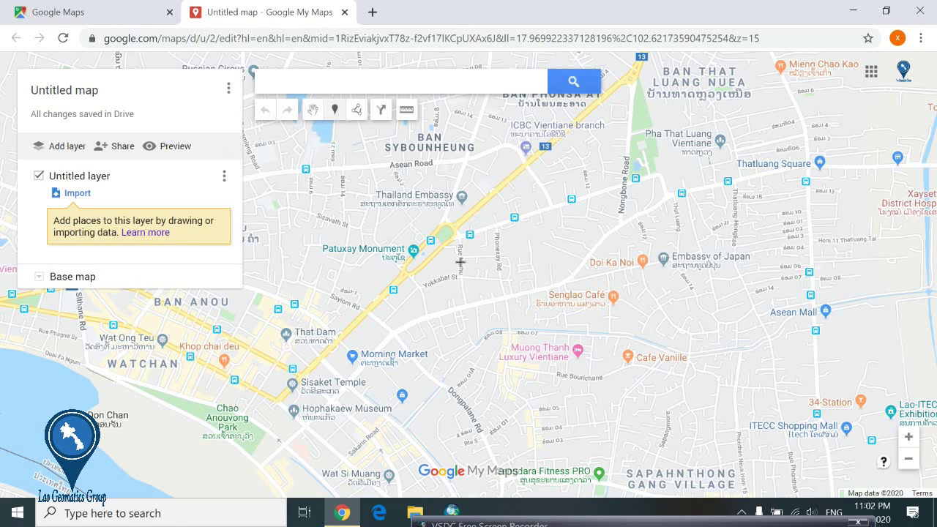
left_click(422, 255)
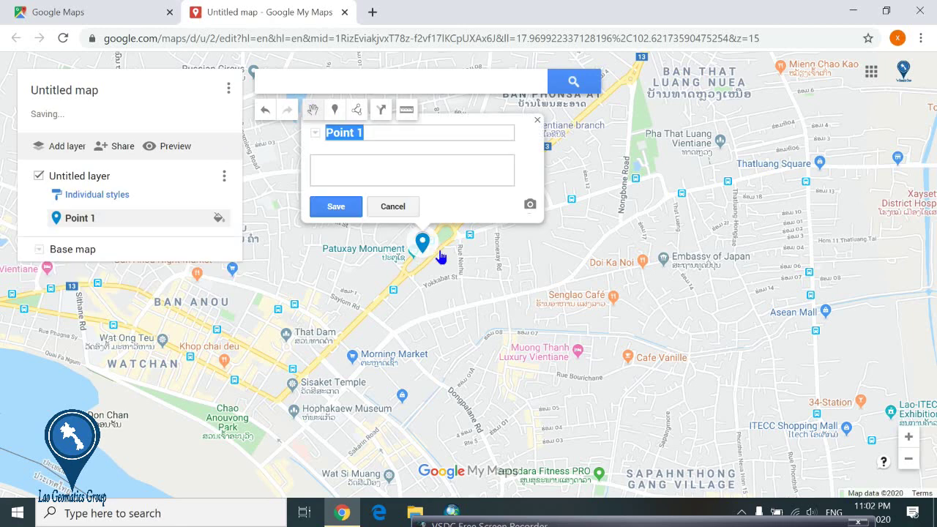
left_click(370, 130)
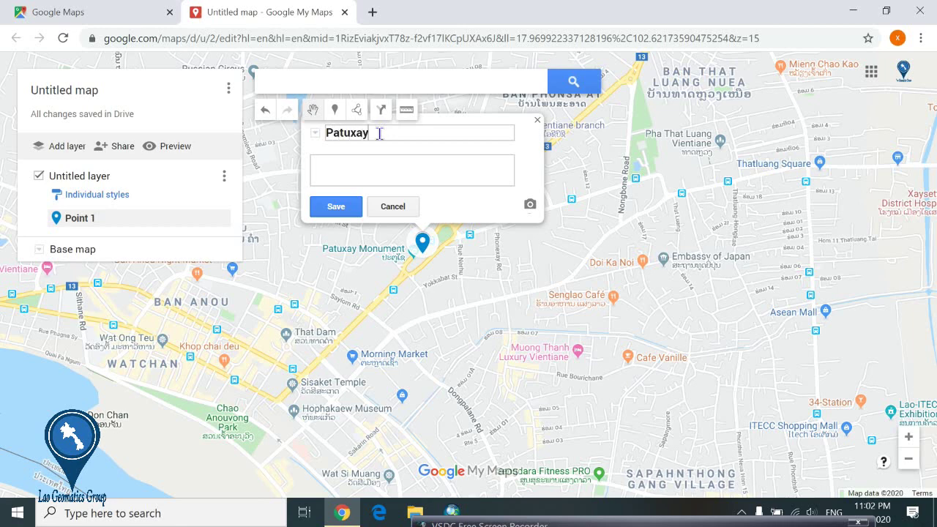
left_click(350, 208)
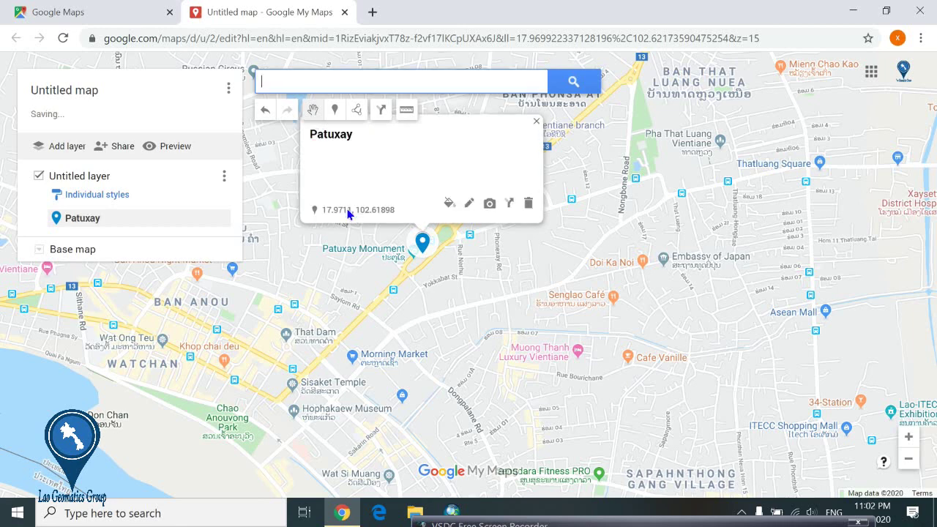
left_click(536, 122)
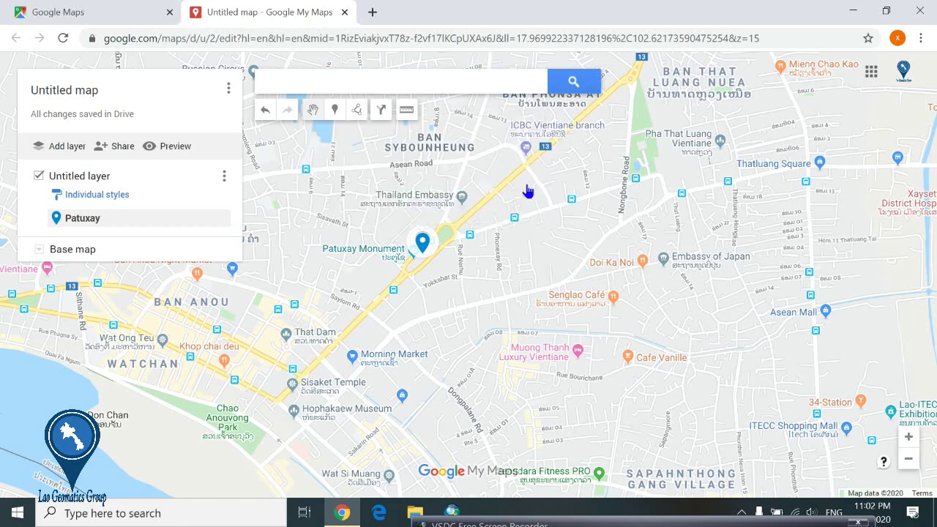
- Add a marker just west of the Morning Market label and name it Morning Market
left_click(336, 112)
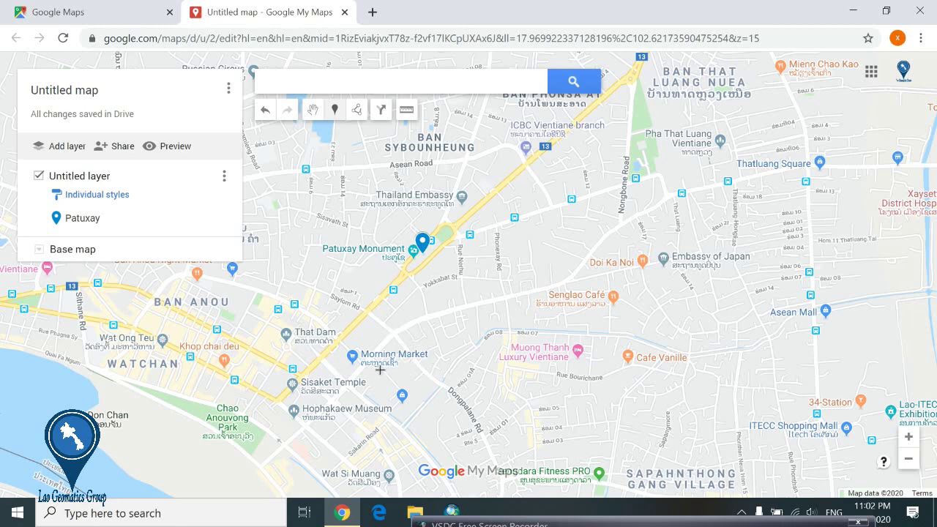
scroll(380, 370, "up", 2)
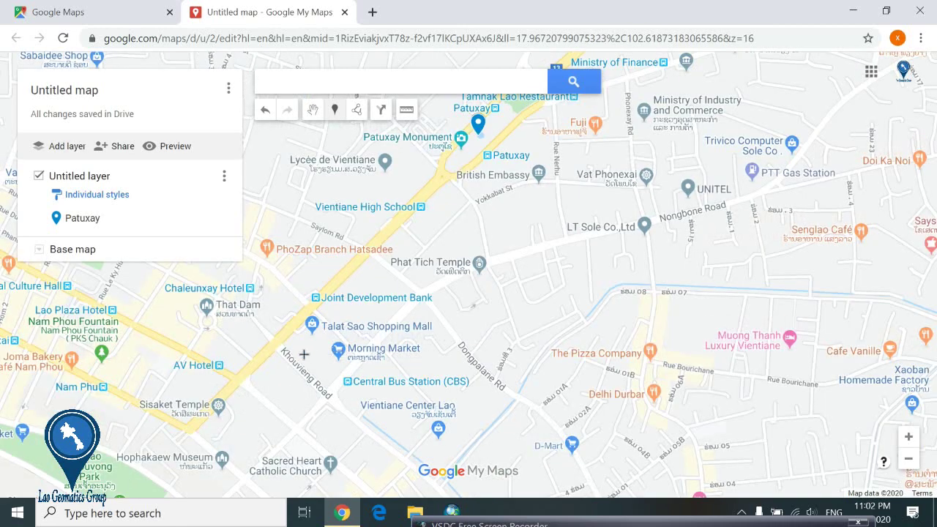
left_click(309, 354)
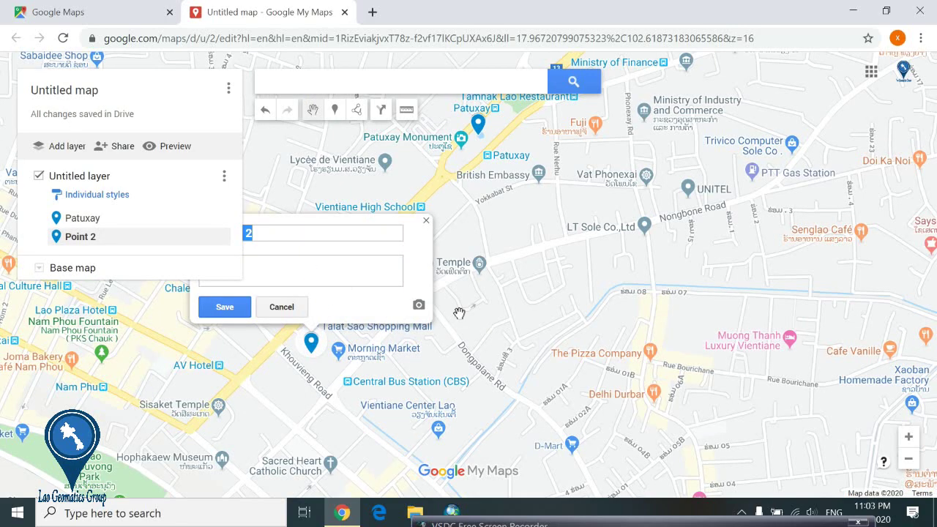
scroll(512, 342, "down", 2)
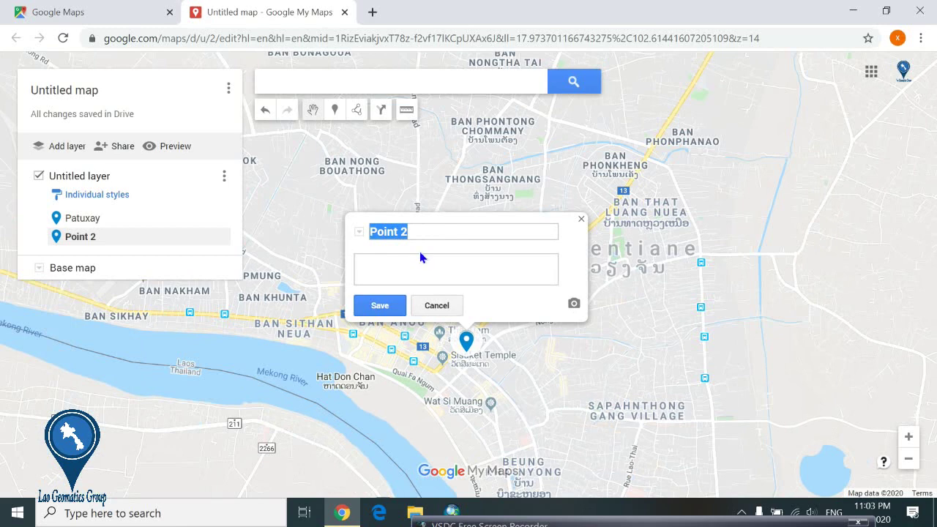
left_click(417, 231)
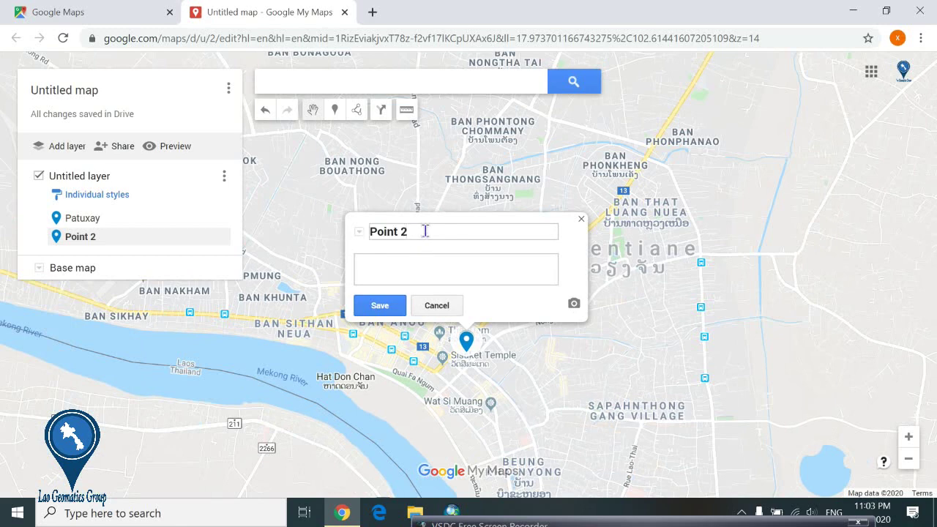
key("BackSpace")
key("BackSpace")
key("BackSpace")
key("BackSpace")
key("BackSpace")
key("BackSpace")
type("Morning Marke")
left_click(392, 307)
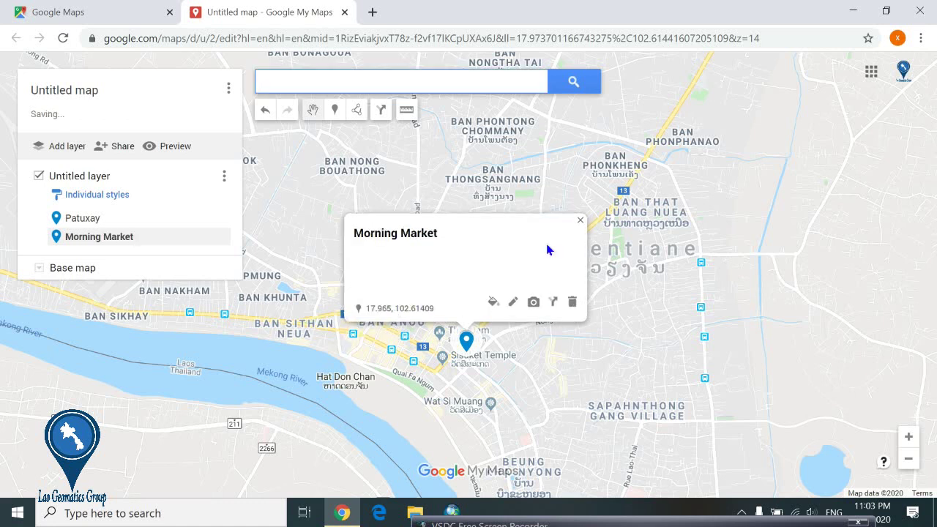
left_click(476, 173)
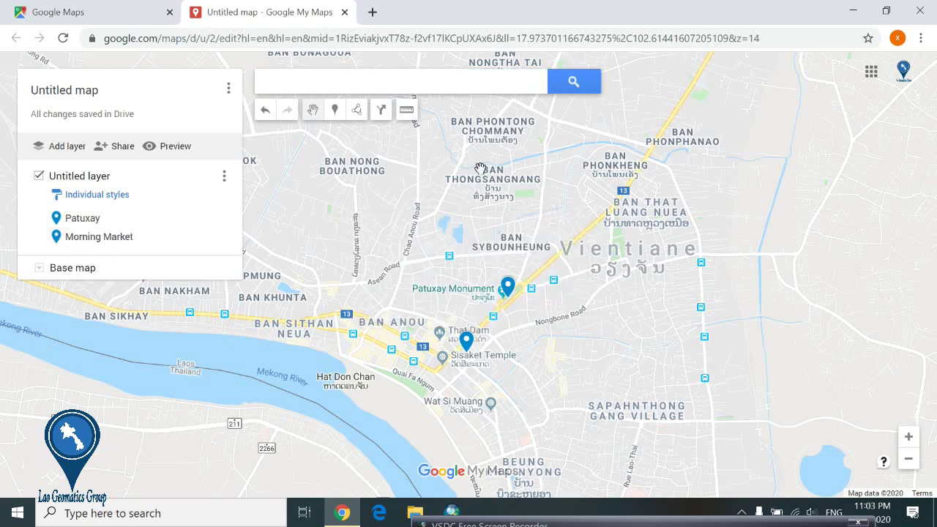
- Add a marker beside the Vientiane Center mall and name it Vientiane Center
scroll(495, 297, "up", 2)
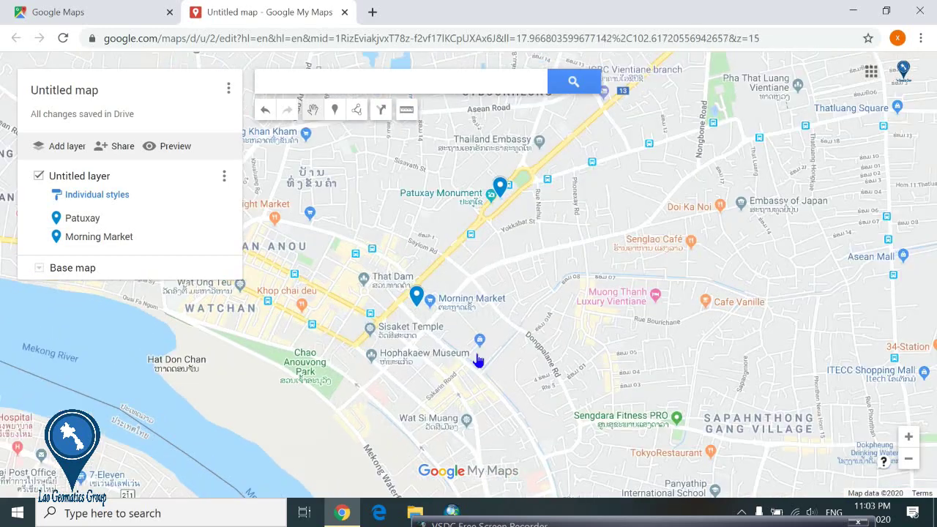
scroll(479, 344, "up", 2)
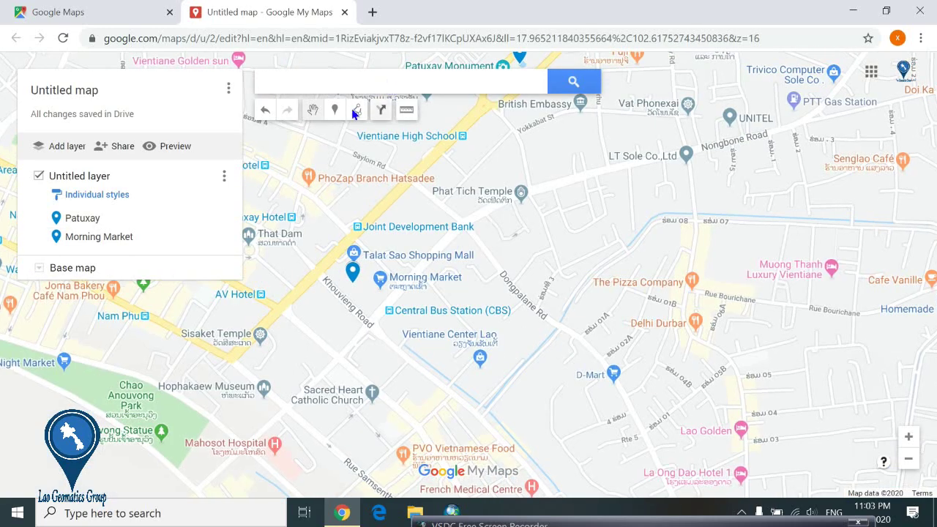
left_click(337, 110)
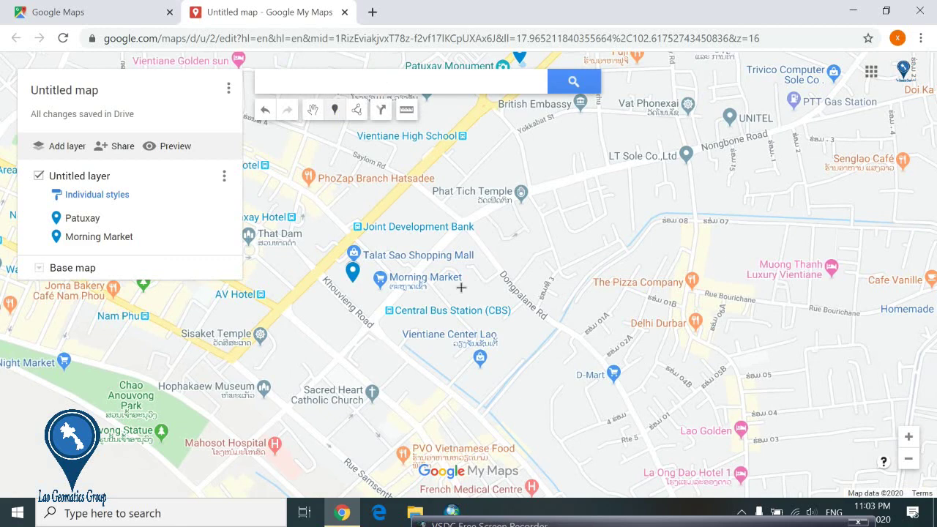
left_click(468, 380)
left_click(416, 262)
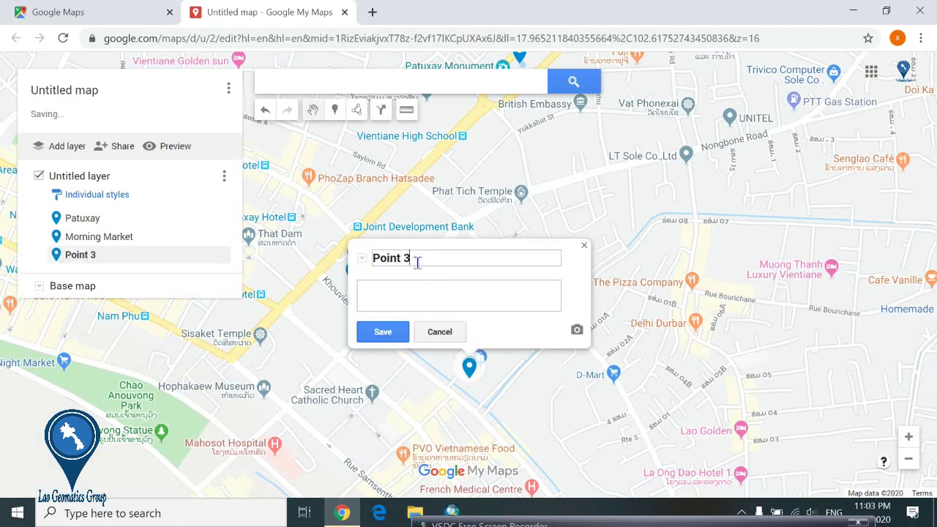
key("BackSpace")
key("BackSpace")
key("BackSpace")
key("BackSpace")
key("BackSpace")
key("BackSpace")
key("BackSpace")
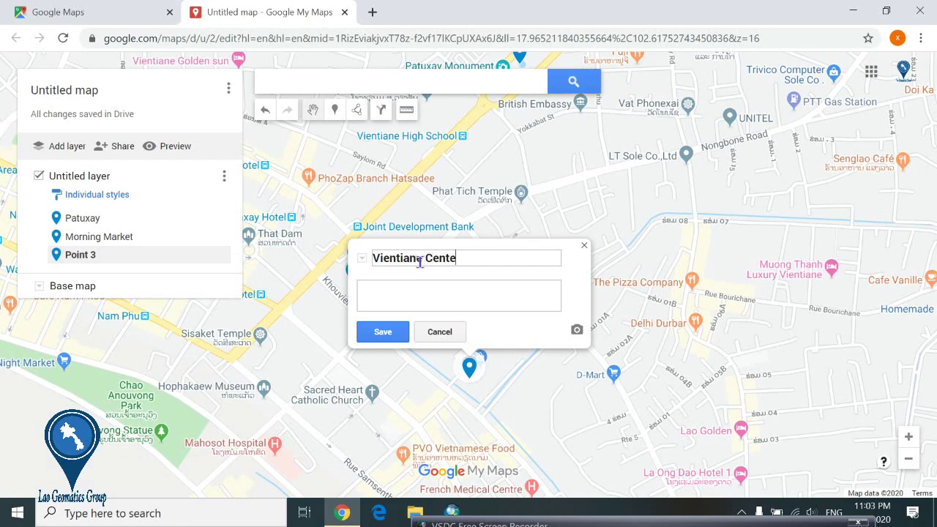
left_click(383, 333)
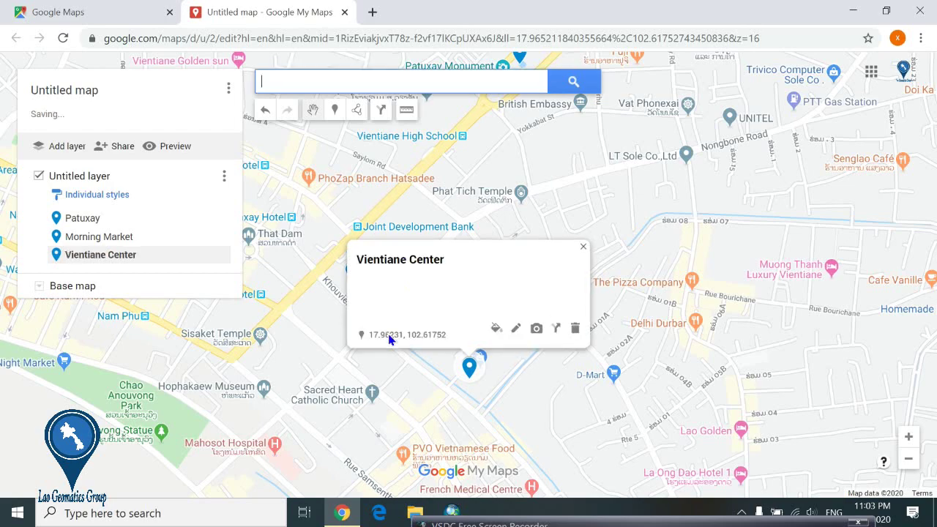
- Add a marker next to Wat That Luang Tai and name it Thaluang
left_click_drag(581, 192, 449, 410)
left_click_drag(697, 244, 656, 399)
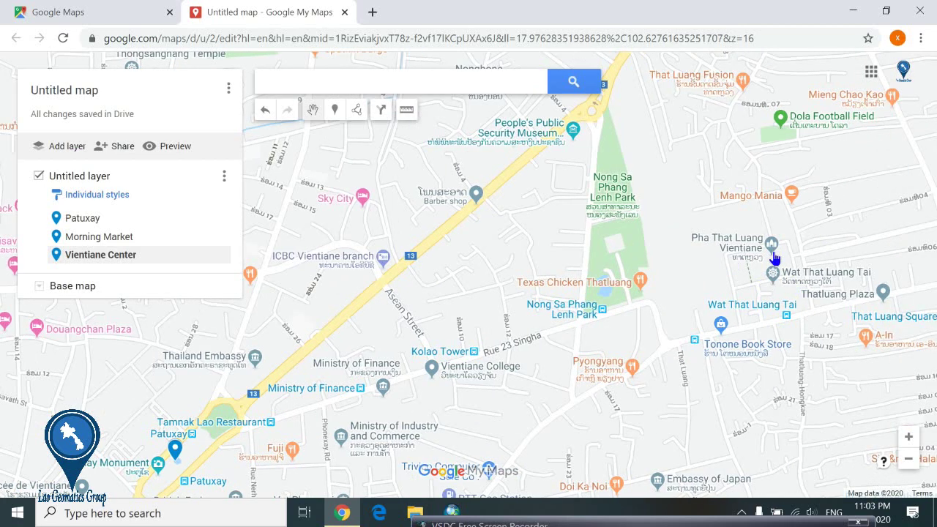
left_click(334, 111)
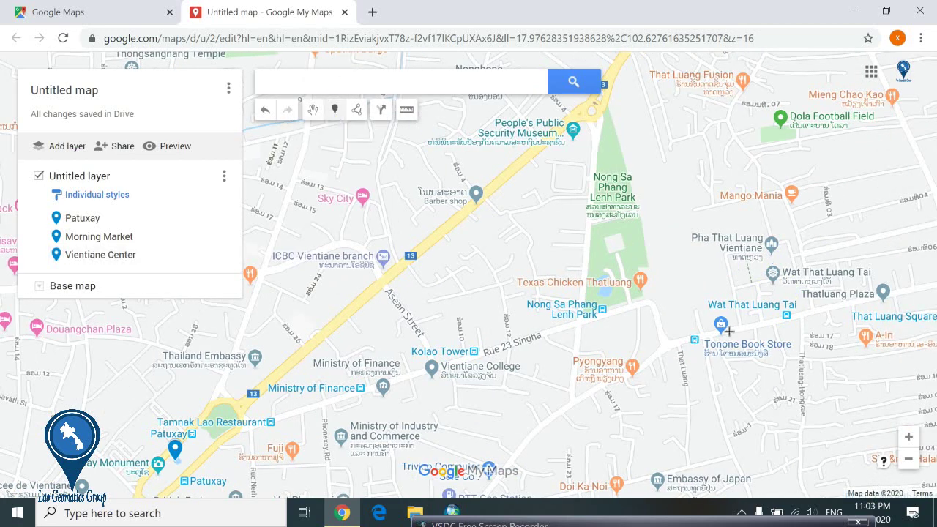
left_click(760, 279)
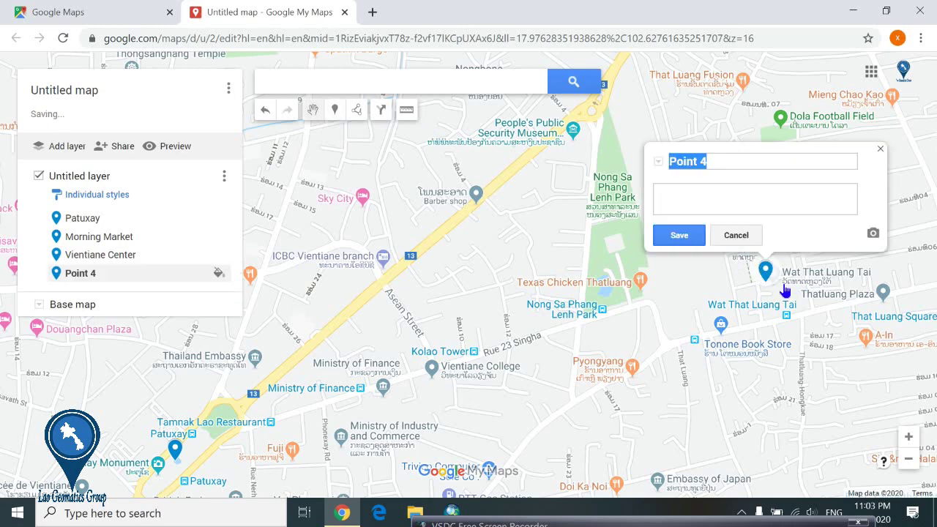
left_click(719, 161)
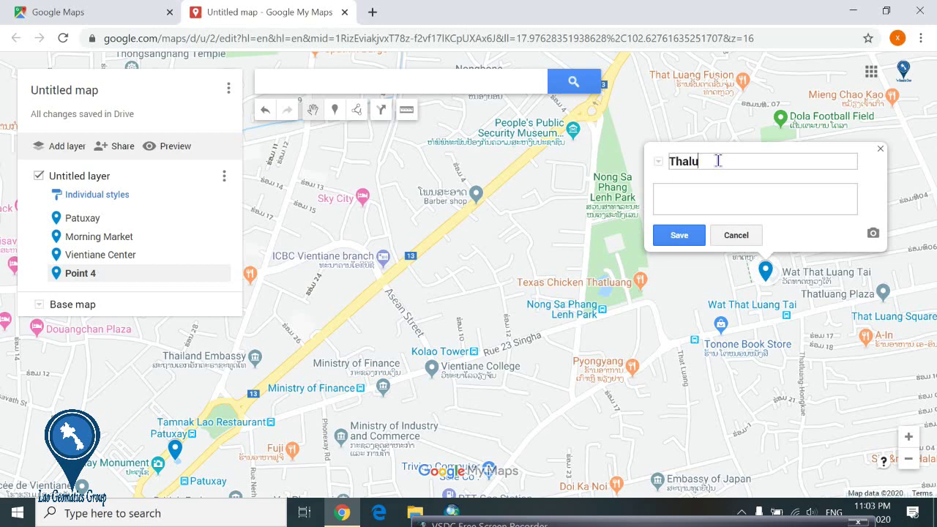
left_click(678, 235)
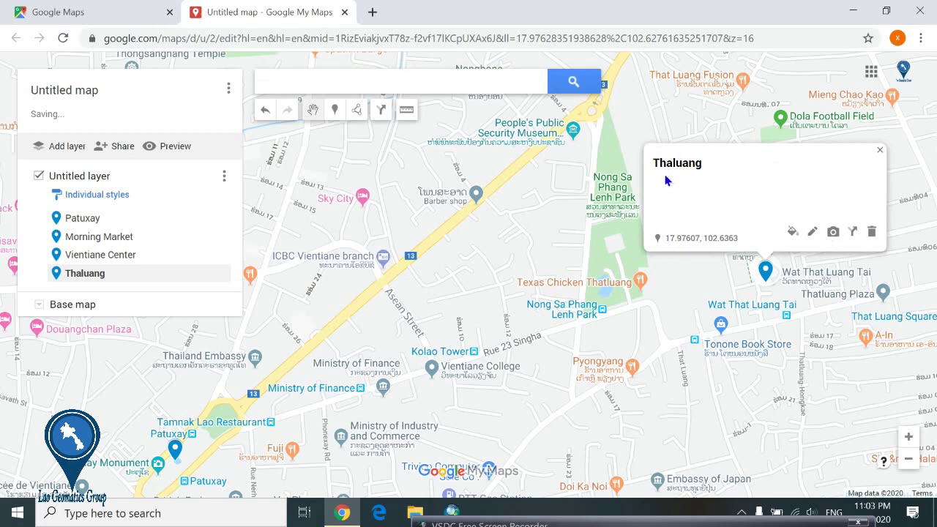
left_click(517, 228)
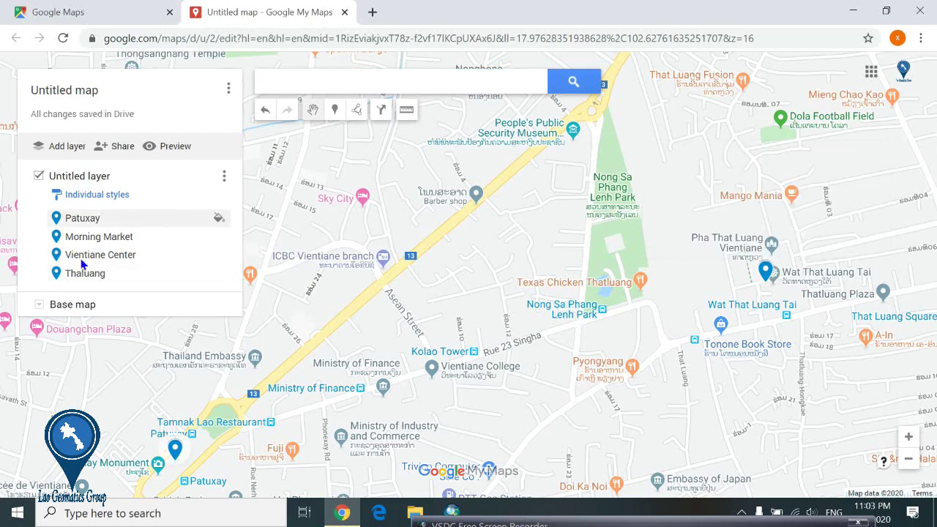
- Export the entire map as a KMZ file and download it
left_click(226, 94)
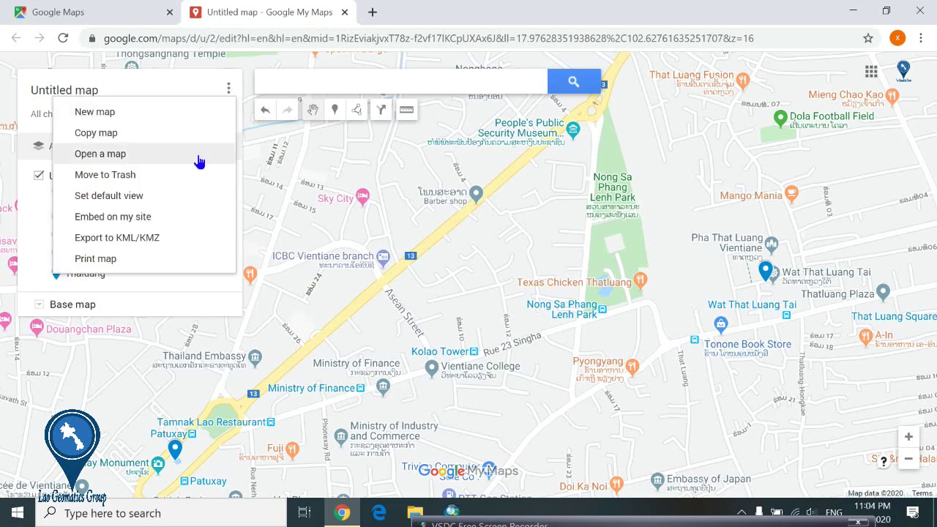
left_click(181, 243)
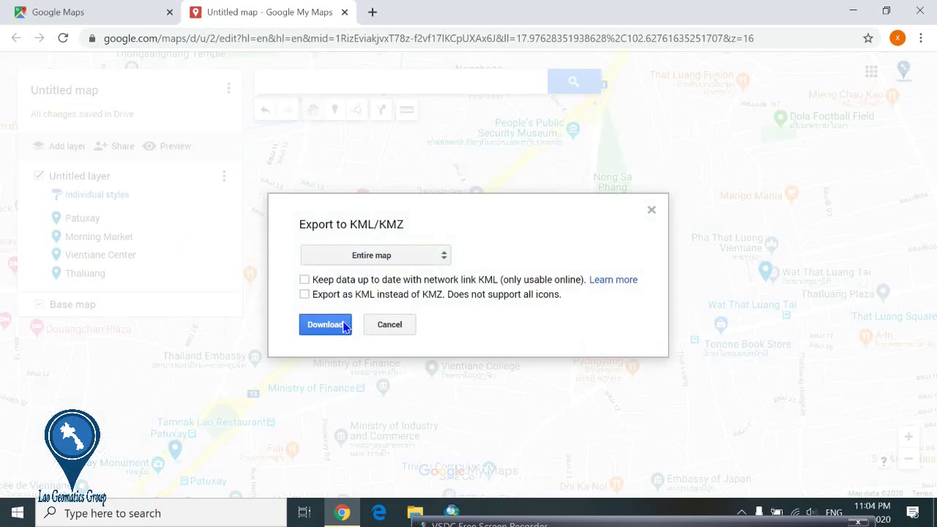
left_click(338, 329)
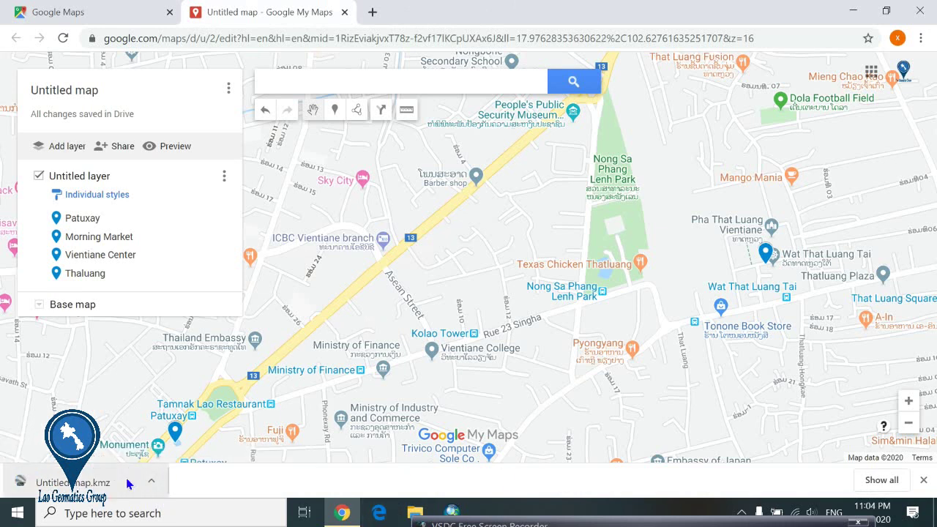
- Switch to ArcMap and open the KML To Layer conversion tool from the From KML toolset
left_click(853, 11)
left_click(454, 510)
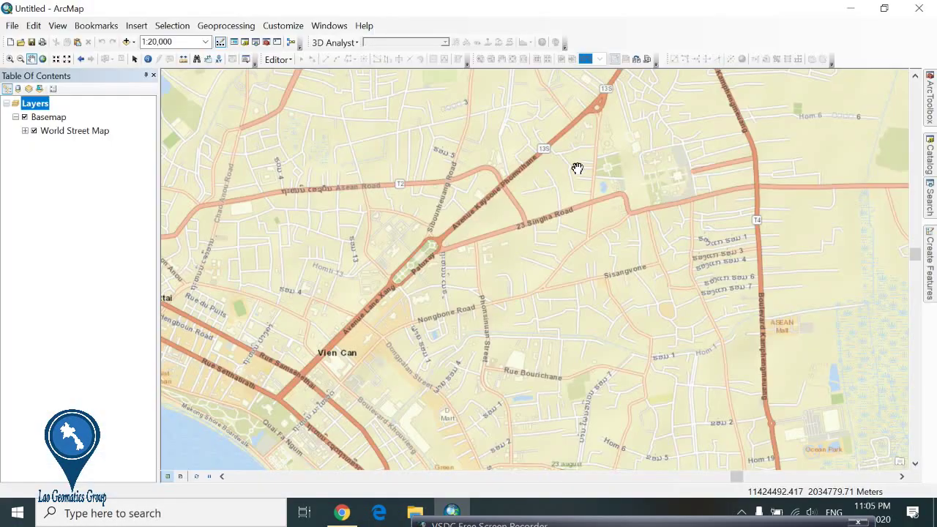
left_click(930, 85)
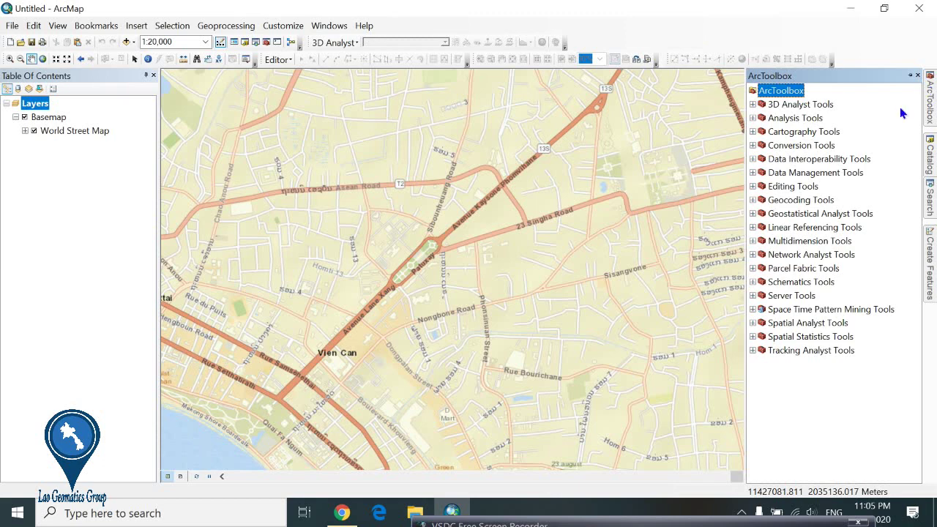
left_click(753, 145)
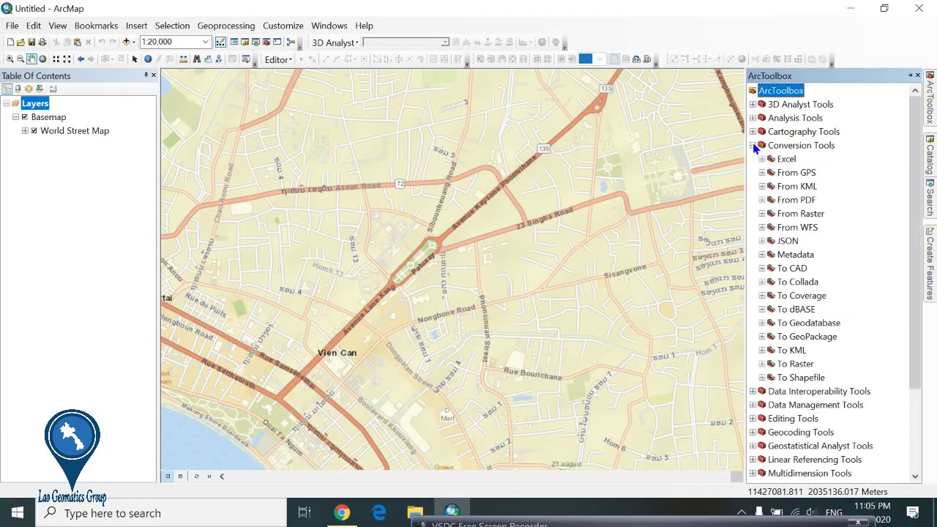
left_click(761, 186)
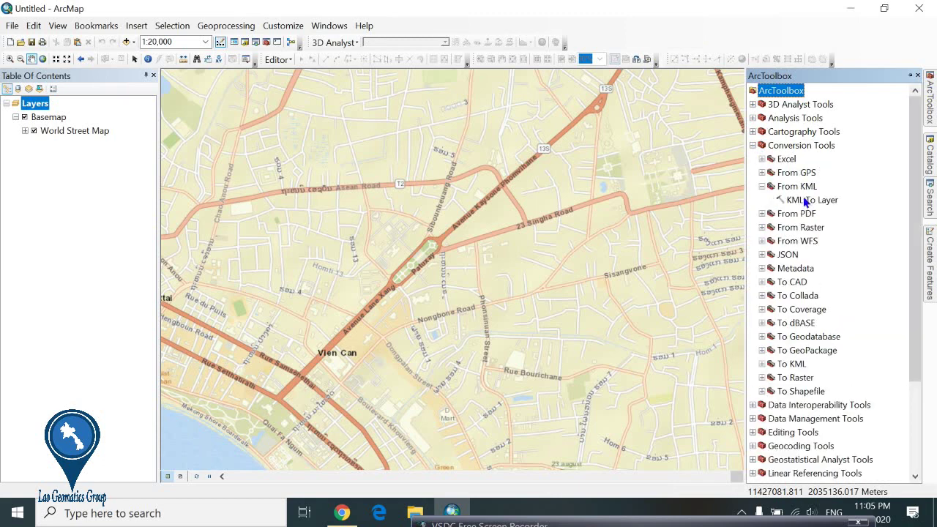
double_click(816, 200)
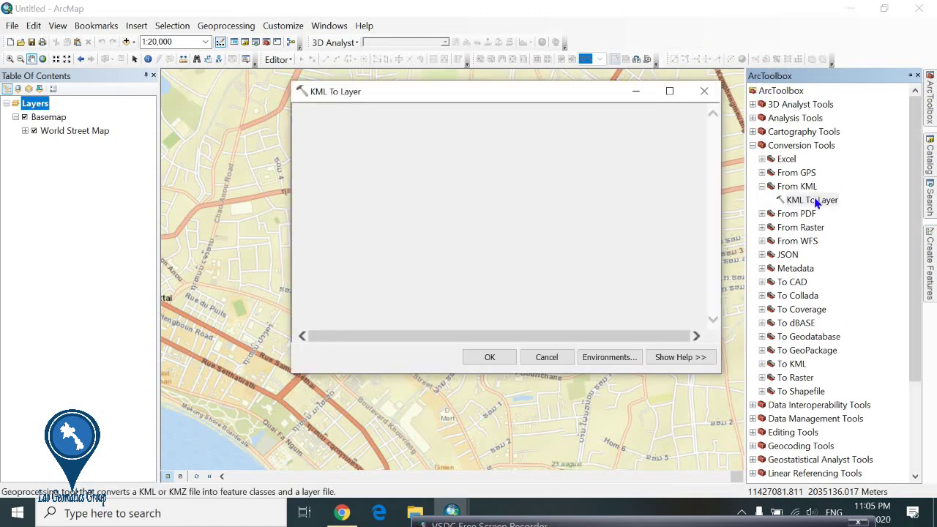
- Convert the newest Untitled map file from Downloads to a layer, allowing the ActiveX interaction and keeping the default output settings
left_click(688, 130)
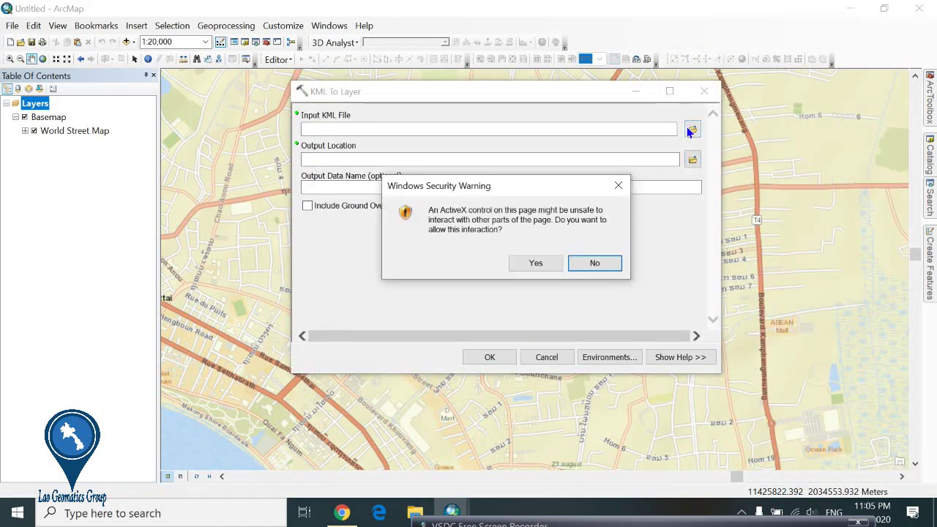
left_click(549, 264)
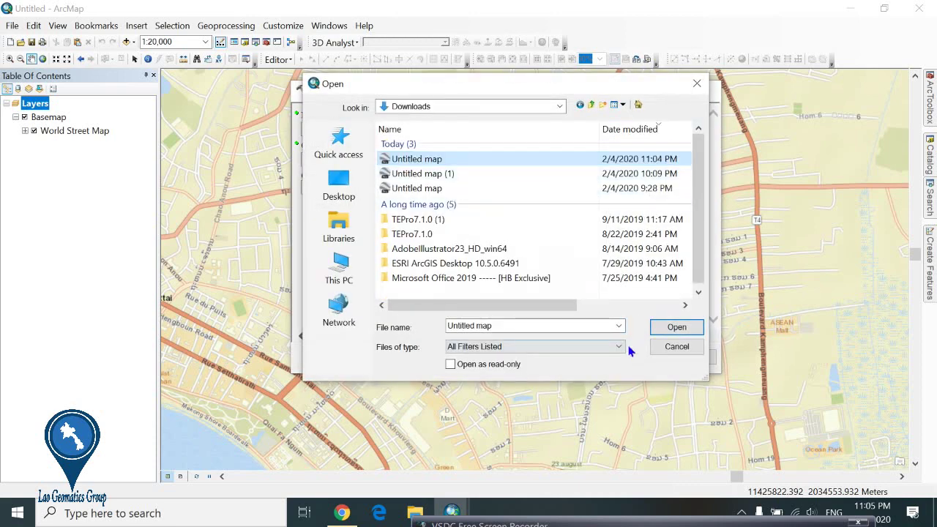
left_click(673, 328)
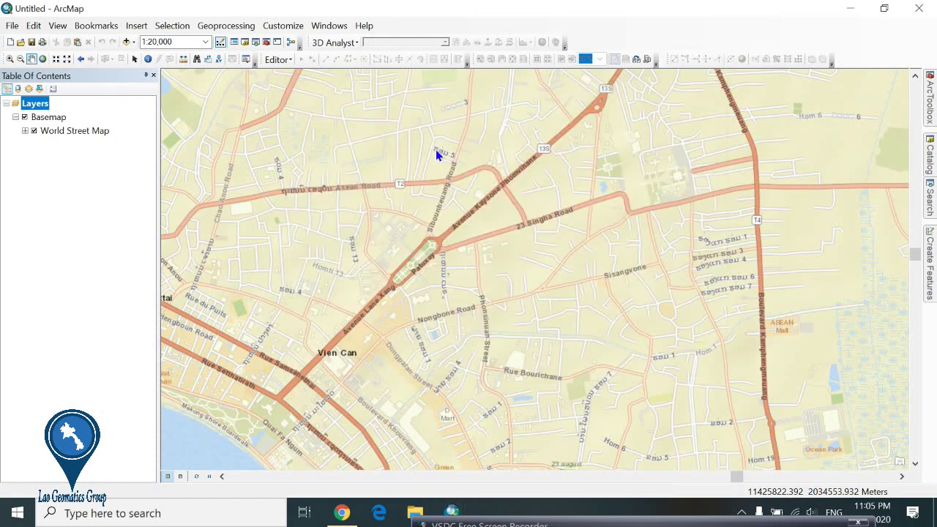
left_click(490, 358)
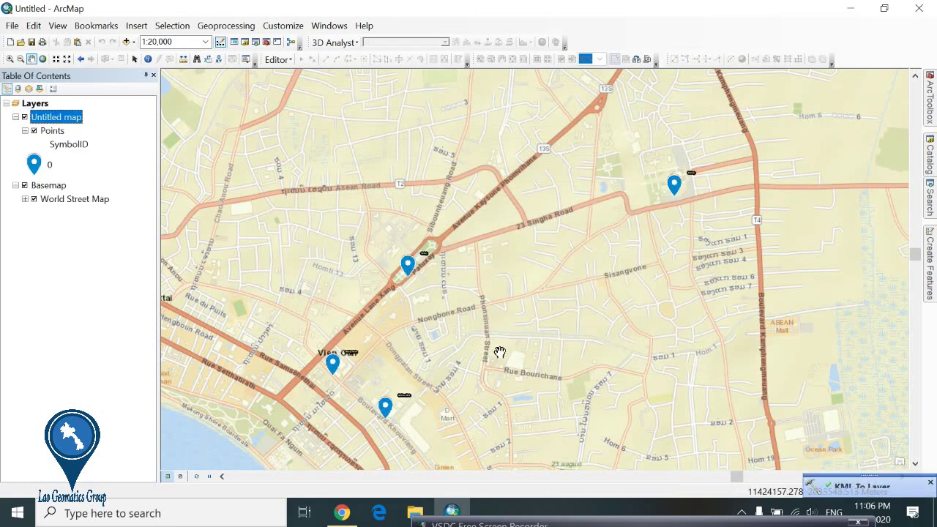
- Inspect the imported markers on the map and check the Name values in the Points layer's attribute table
scroll(409, 269, "up", 2)
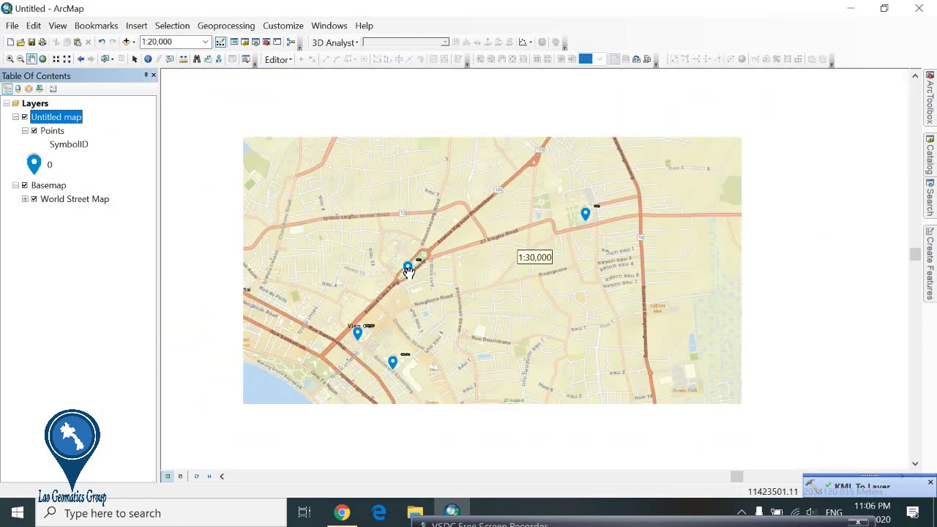
scroll(409, 270, "down", 2)
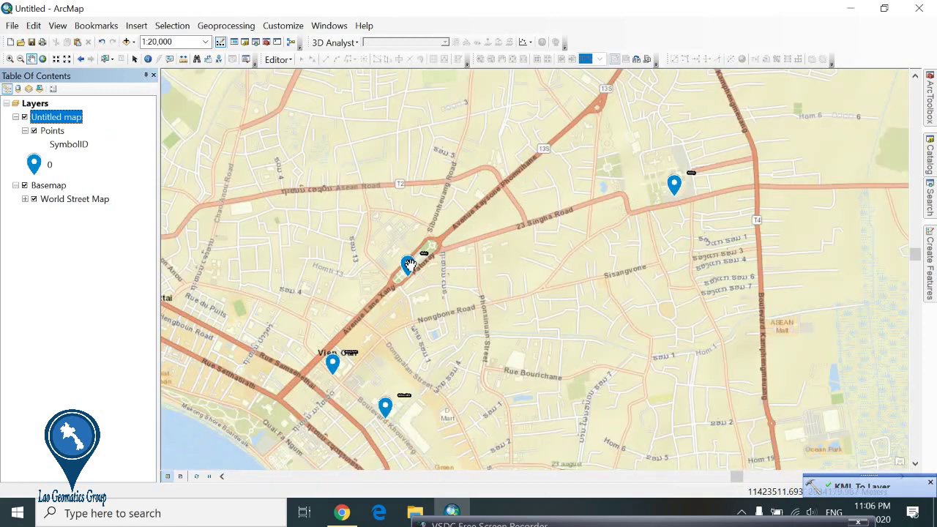
left_click(409, 265)
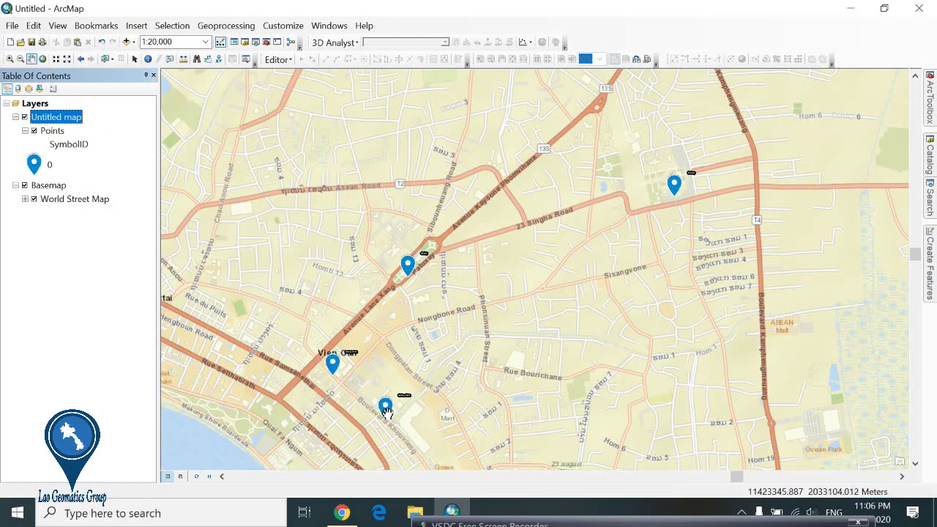
right_click(56, 131)
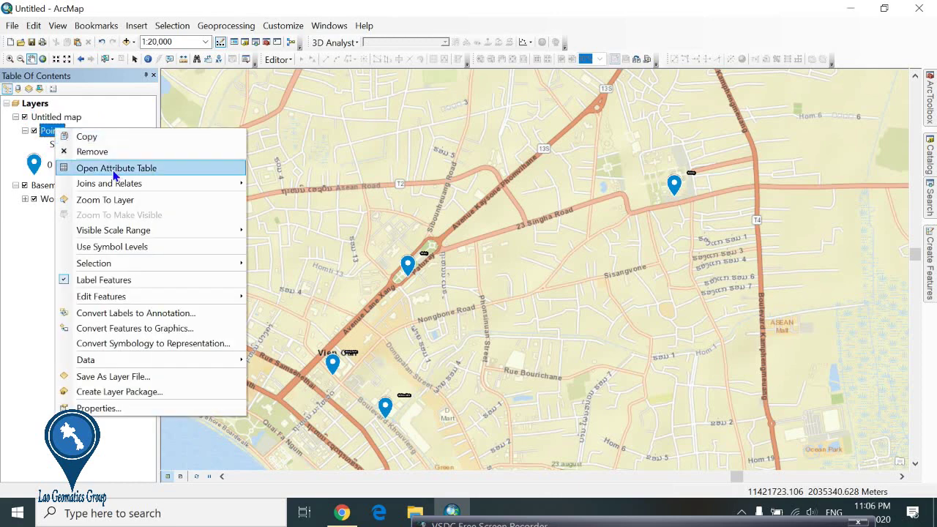
left_click(115, 171)
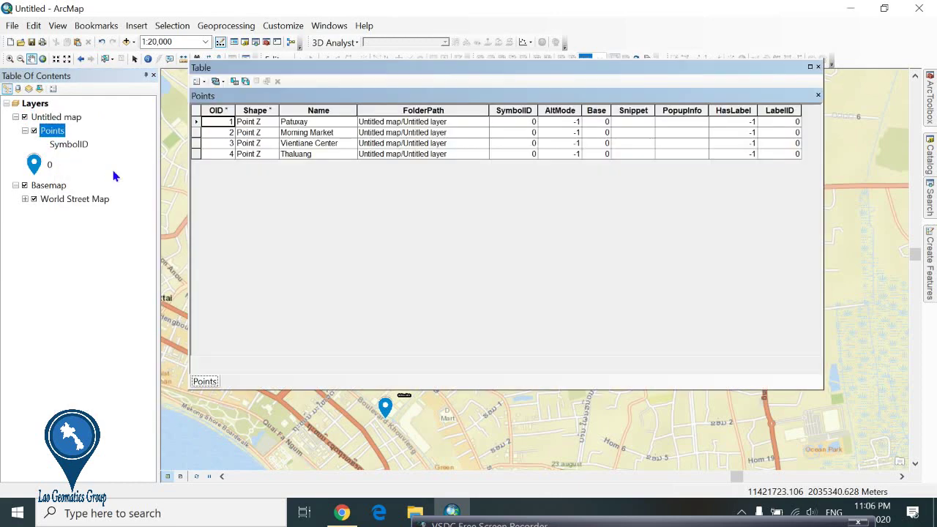
left_click(303, 125)
left_click(309, 143)
left_click(314, 154)
left_click(311, 133)
left_click(310, 123)
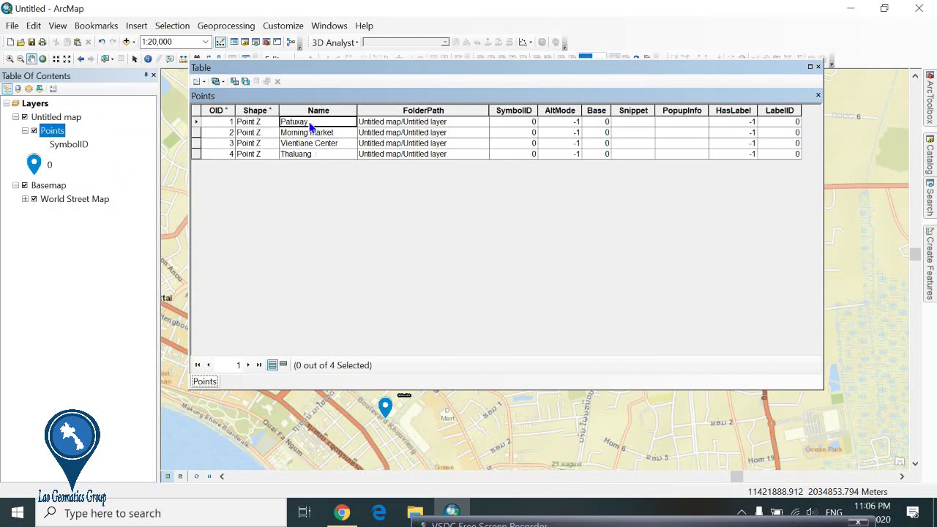
left_click(819, 67)
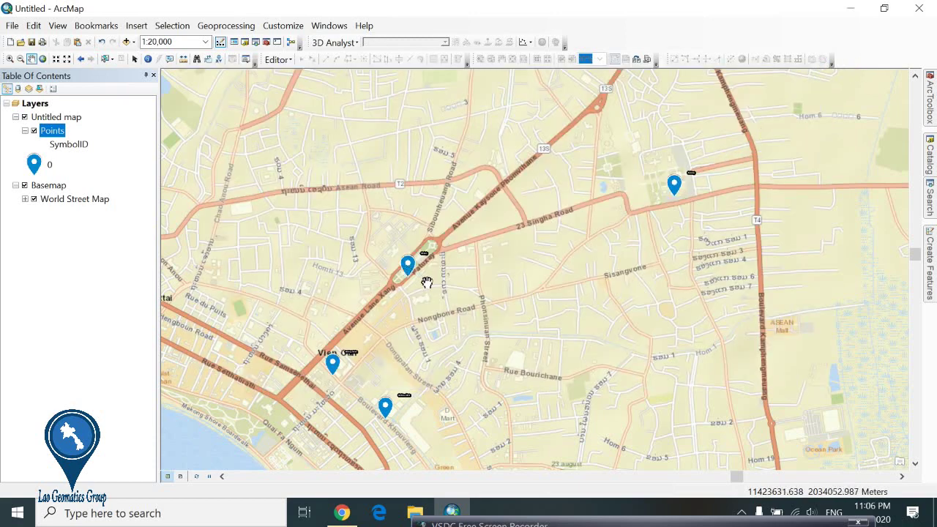
scroll(425, 274, "down", 4)
scroll(426, 285, "up", 4)
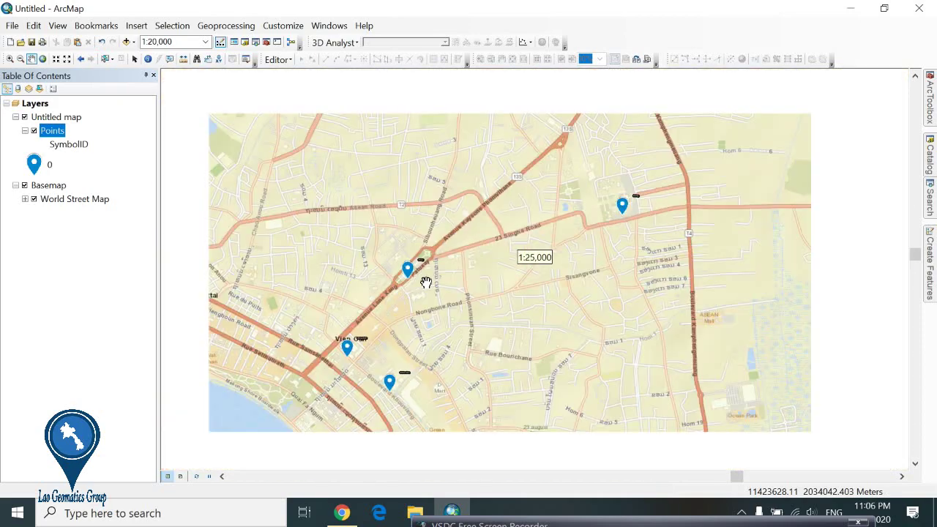